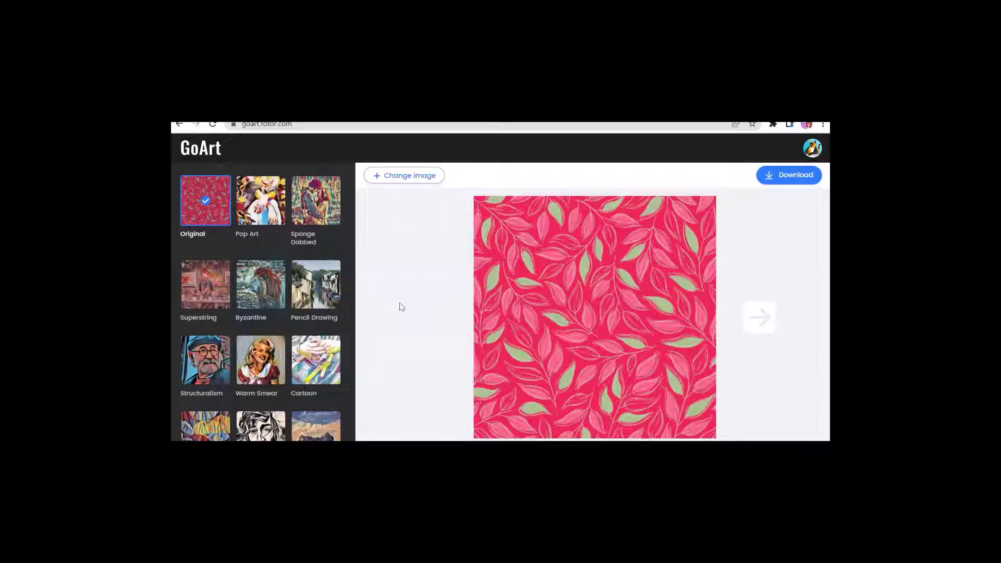
# Apply the Cartoon art style to the pink leaf pattern image.
pyautogui.click(516, 293)
pyautogui.click(606, 281)
pyautogui.click(329, 361)
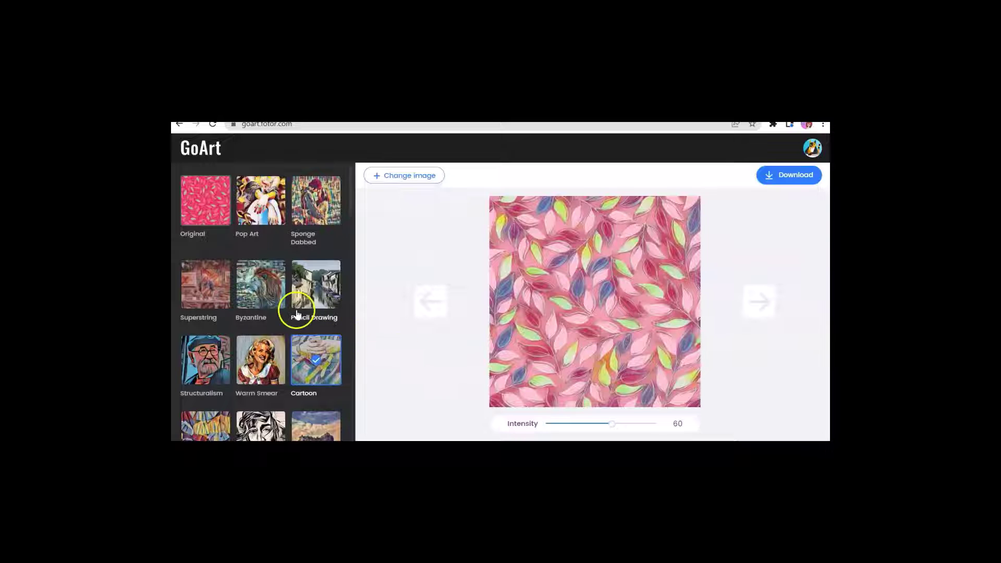
# Switch the leaf pattern to the Color Life style and reduce the effect's intensity to 53.
pyautogui.scroll(-2, 295, 319)
pyautogui.scroll(-10, 295, 318)
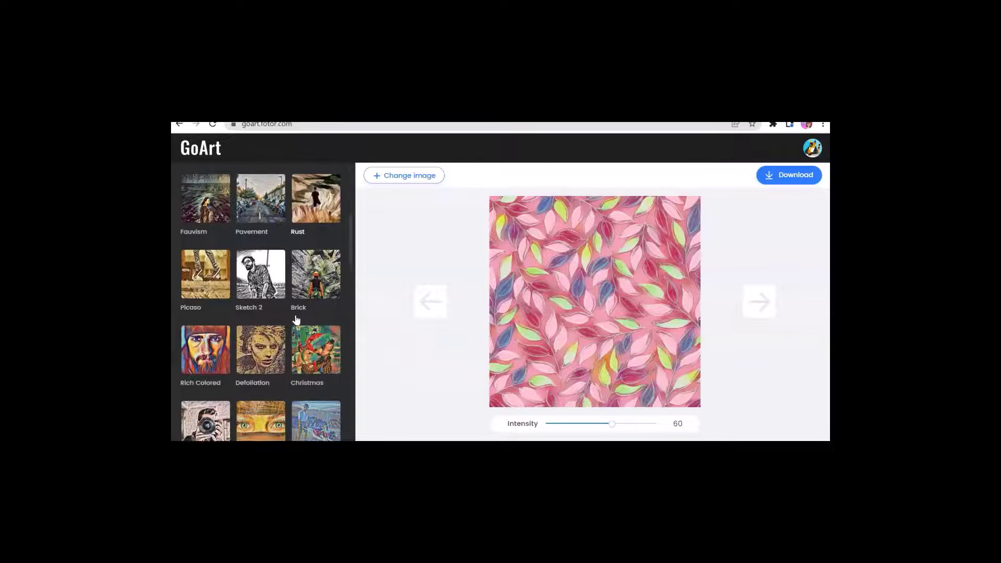
pyautogui.scroll(-4, 295, 319)
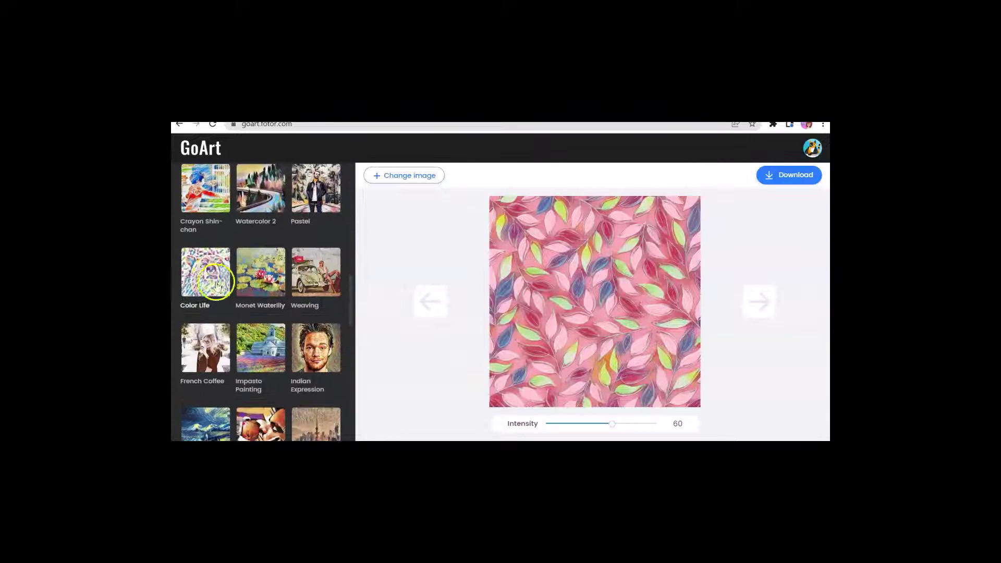
pyautogui.click(197, 281)
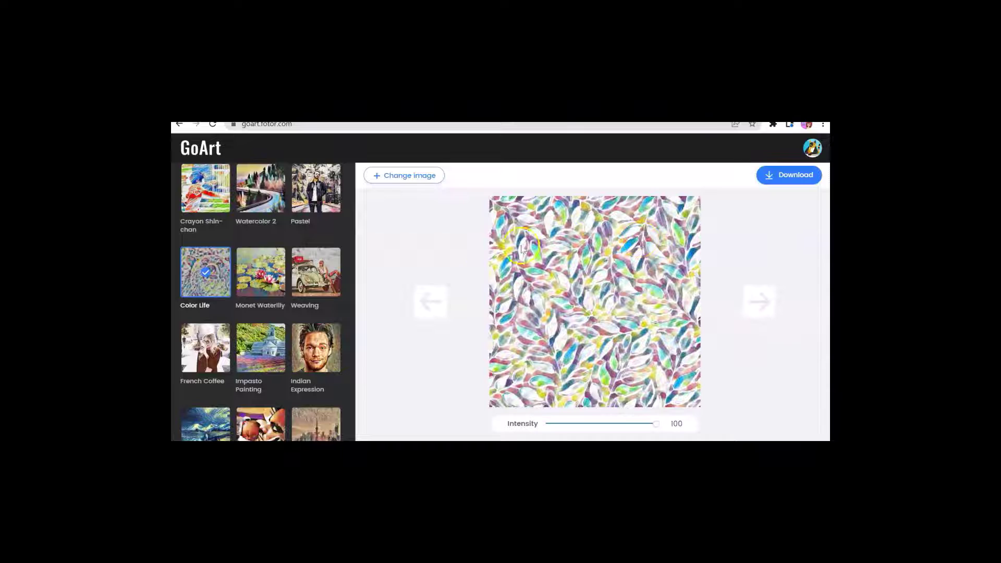
pyautogui.click(486, 343)
pyautogui.moveTo(657, 422); pyautogui.dragTo(605, 422)
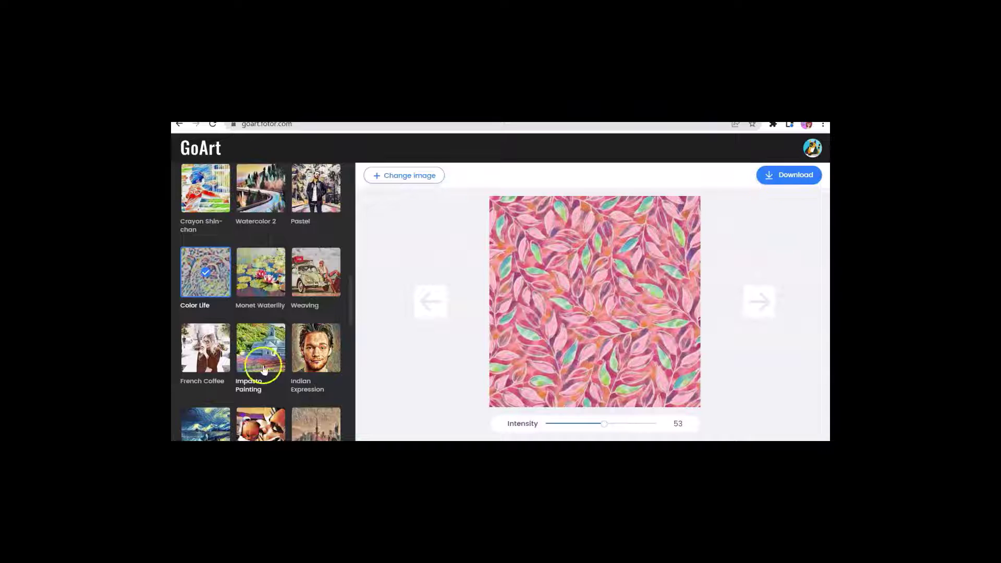
# Apply the Magic Cube style to the leaf pattern and set its intensity to 92.
pyautogui.scroll(-2, 243, 369)
pyautogui.scroll(-8, 244, 369)
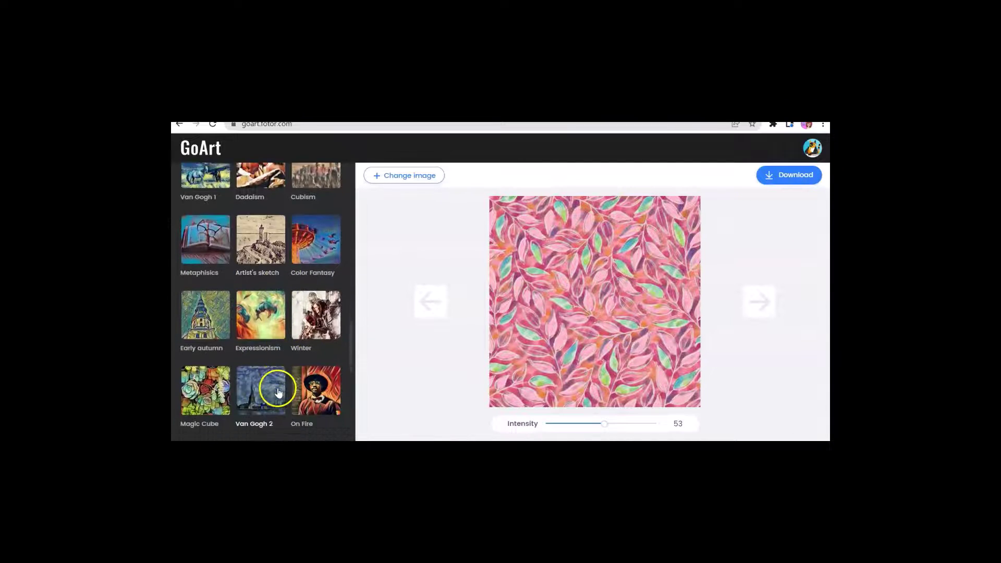
pyautogui.scroll(-2, 270, 402)
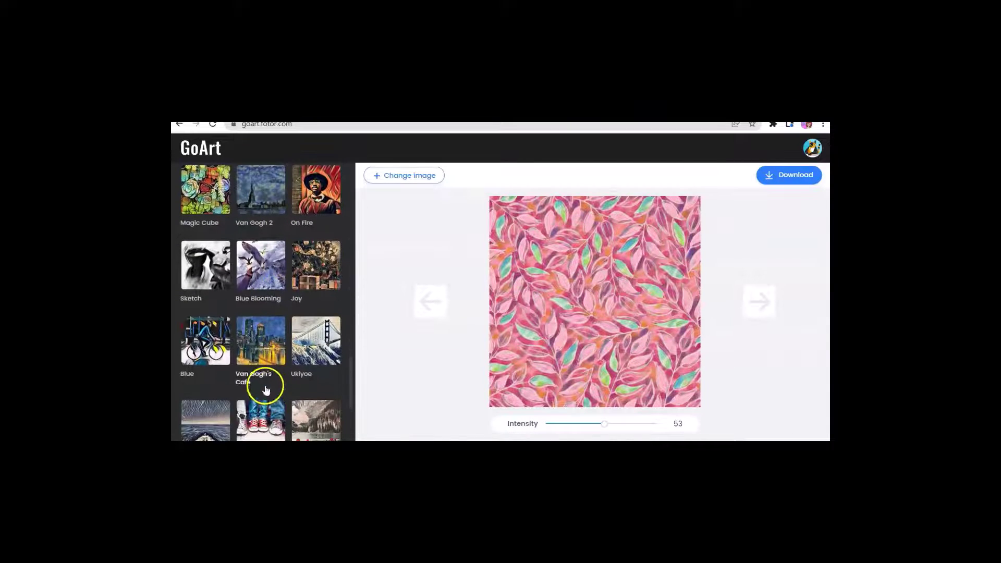
pyautogui.scroll(-2, 267, 391)
pyautogui.scroll(-2, 268, 396)
pyautogui.scroll(3, 270, 375)
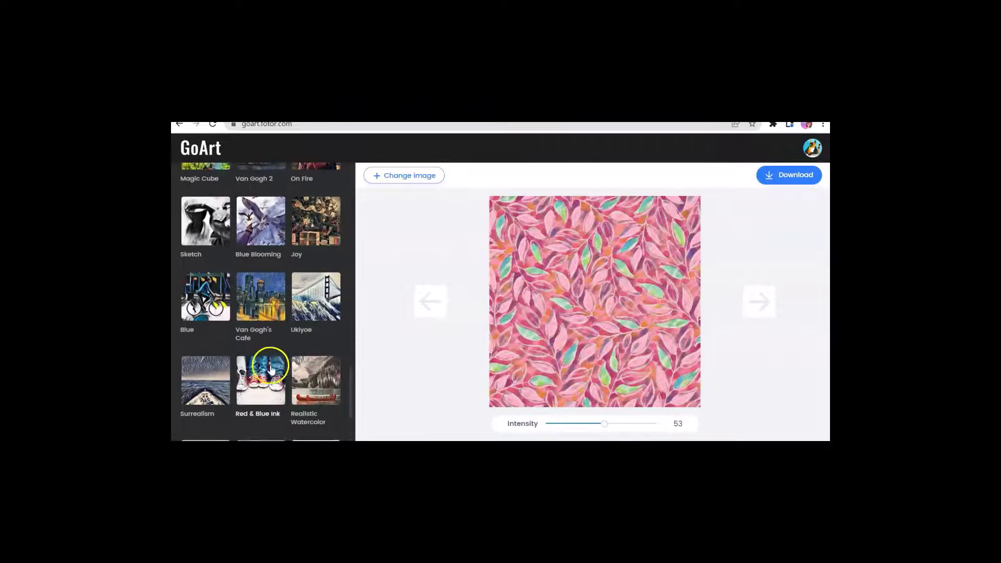
pyautogui.scroll(3, 270, 369)
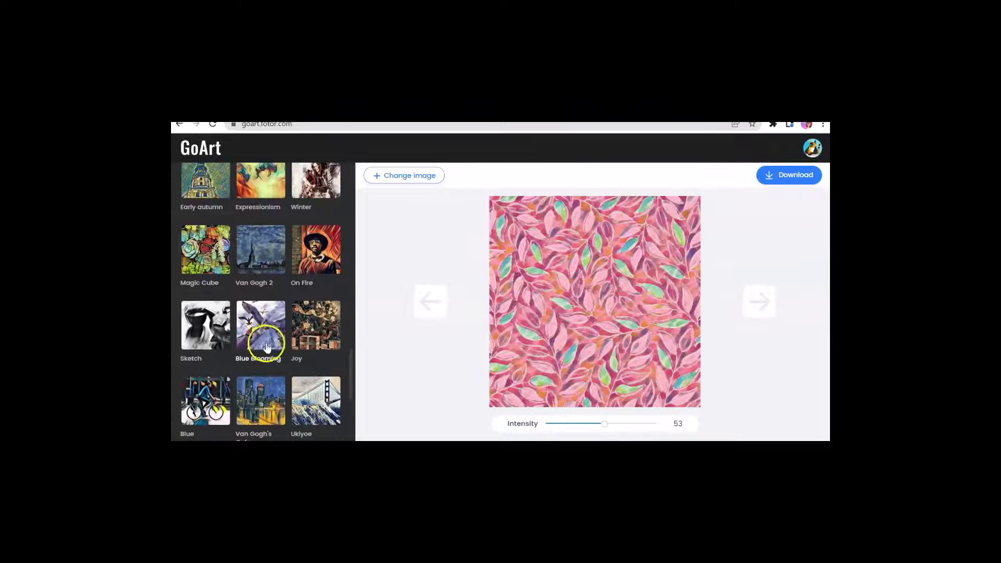
pyautogui.scroll(1, 265, 347)
pyautogui.click(202, 304)
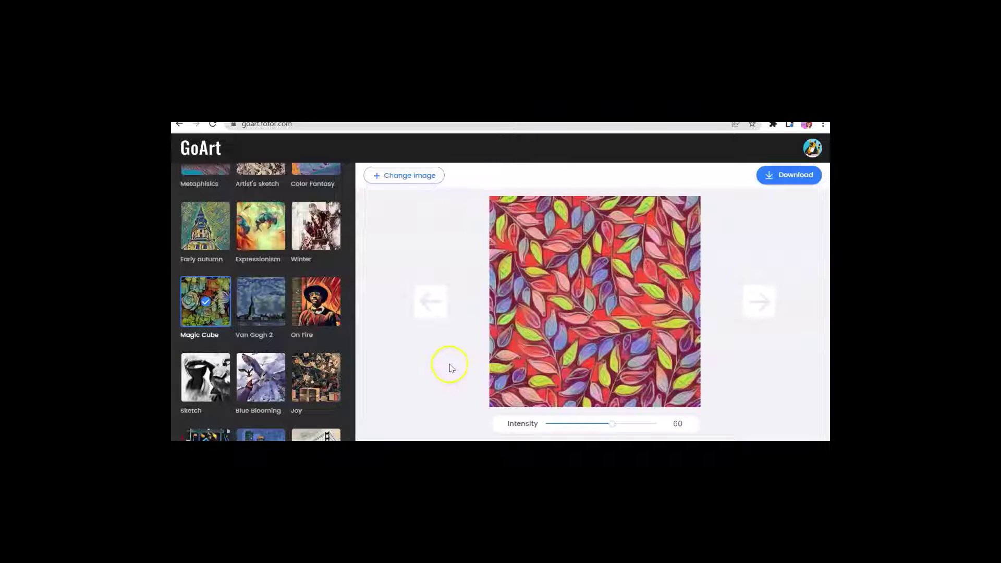
pyautogui.moveTo(613, 424); pyautogui.dragTo(652, 423)
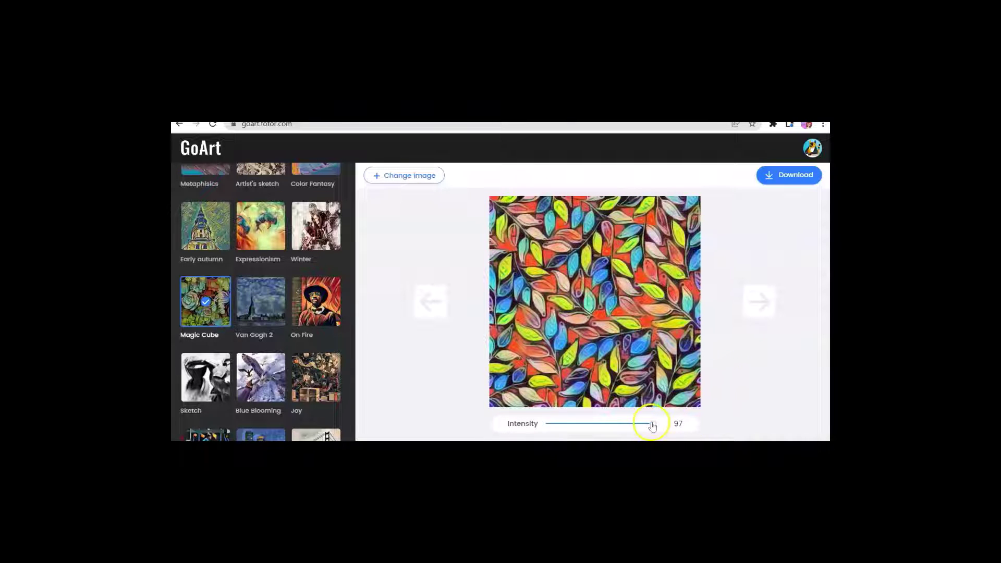
pyautogui.moveTo(652, 424)
pyautogui.mouseDown()
pyautogui.moveTo(583, 423)
pyautogui.moveTo(648, 422)
pyautogui.mouseUp()
# Download the styled pattern as a 2880 x 2880 px high quality PNG named 38 (1) to the Desktop.
pyautogui.click(789, 176)
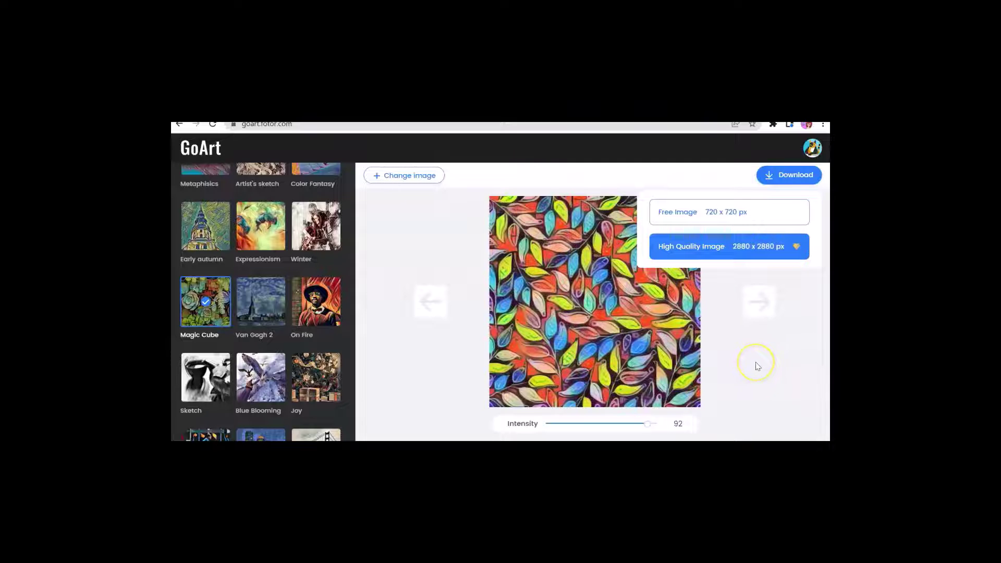
pyautogui.click(723, 250)
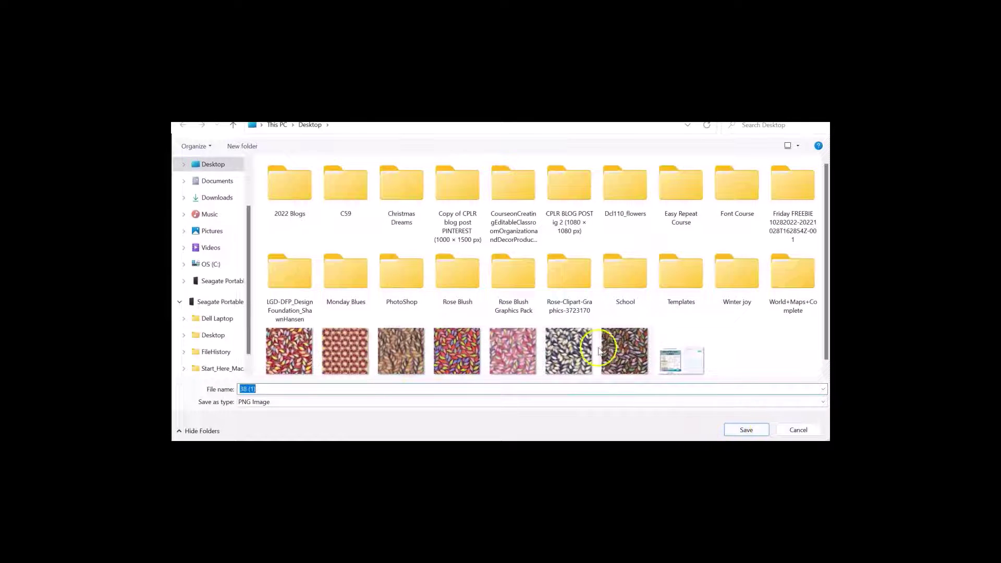
pyautogui.click(747, 429)
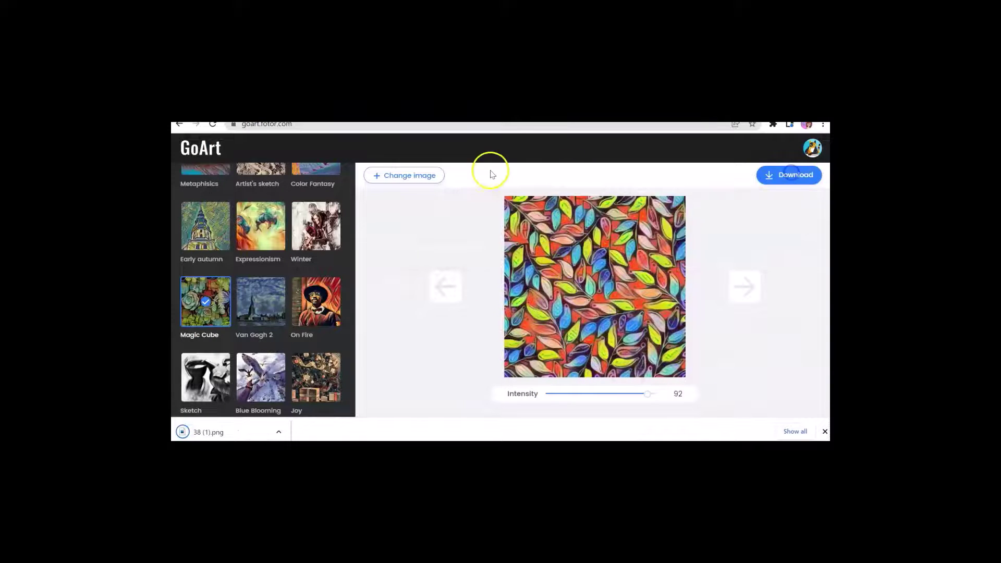
# Apply the Van Gogh 1 style to the leaf pattern and lower its intensity to 58.
pyautogui.scroll(3, 232, 256)
pyautogui.scroll(2, 232, 256)
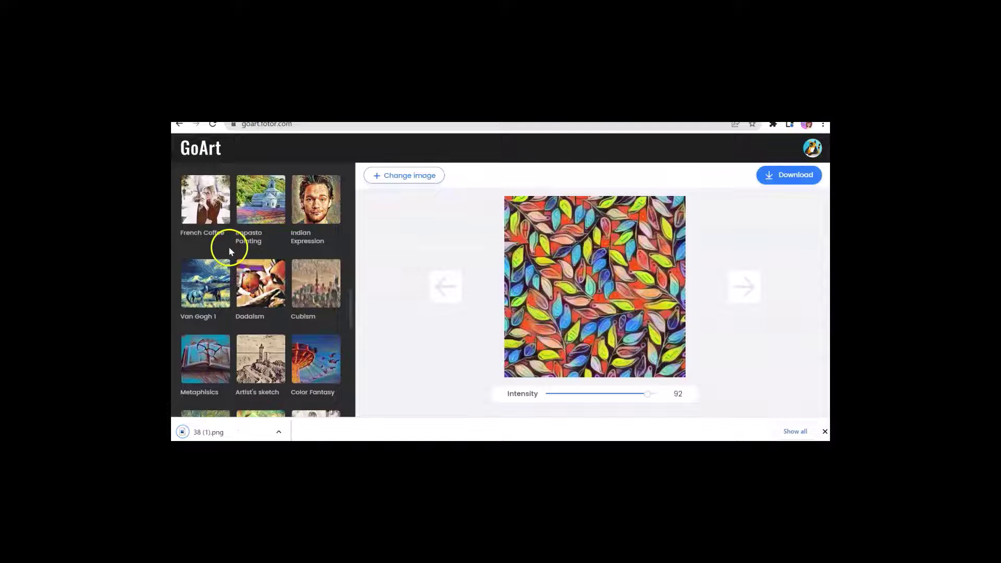
pyautogui.click(209, 292)
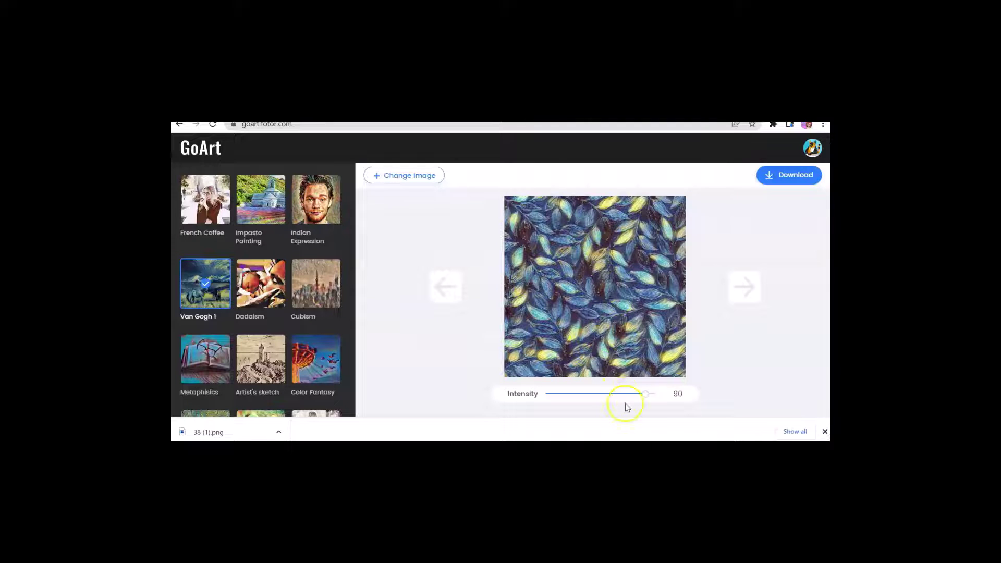
pyautogui.moveTo(645, 394); pyautogui.dragTo(610, 386)
pyautogui.click(399, 393)
# Return the leaf pattern to its original, unstyled version.
pyautogui.scroll(10, 198, 313)
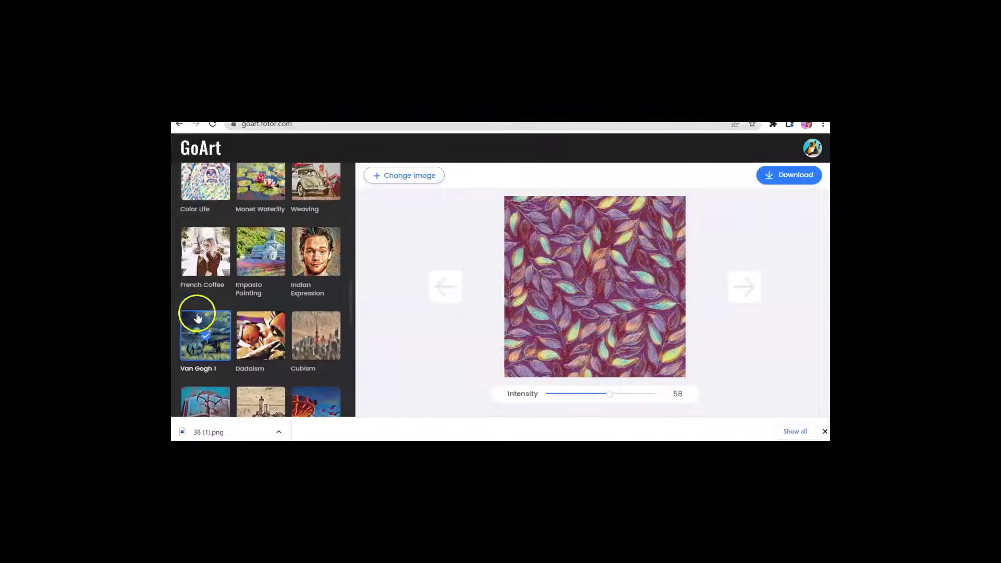
pyautogui.scroll(3, 211, 214)
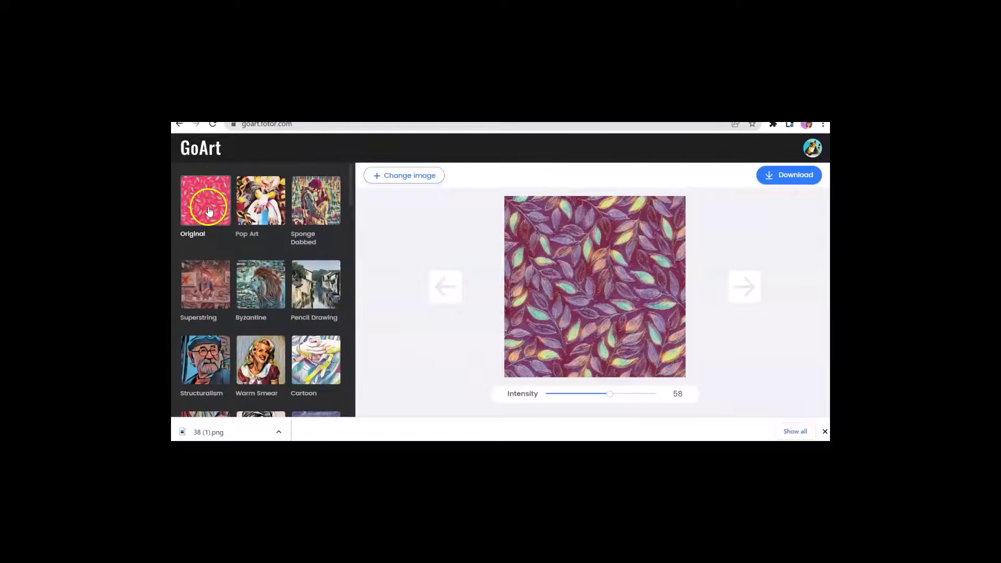
pyautogui.click(210, 207)
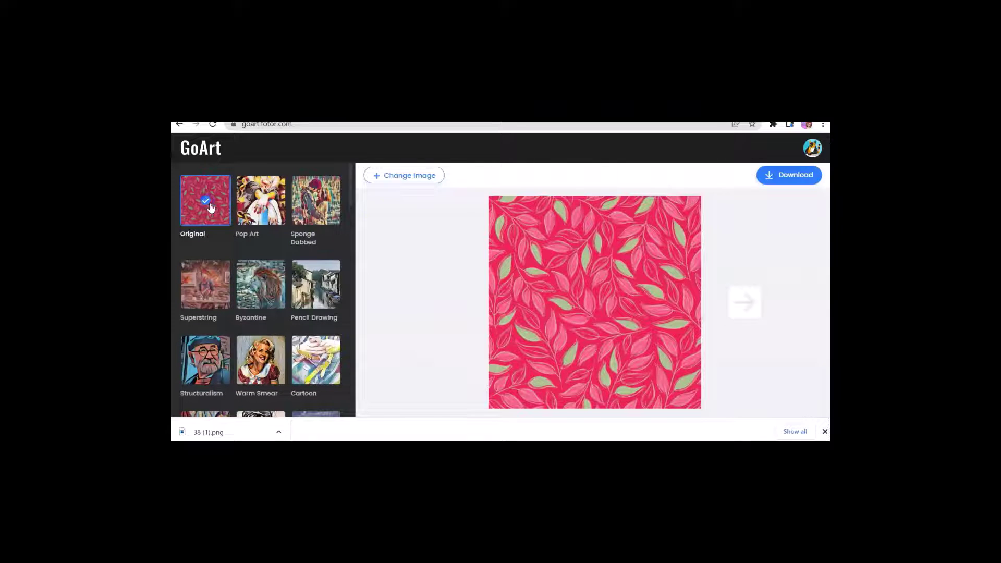
# Replace the current image with christmas-background-1848203_1920 from the Desktop folder.
pyautogui.click(410, 177)
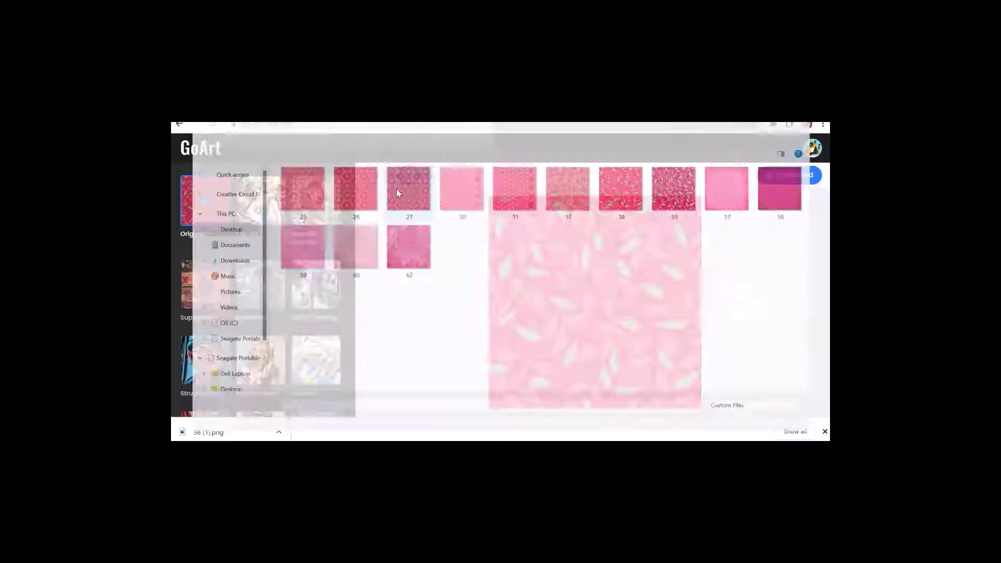
pyautogui.click(218, 233)
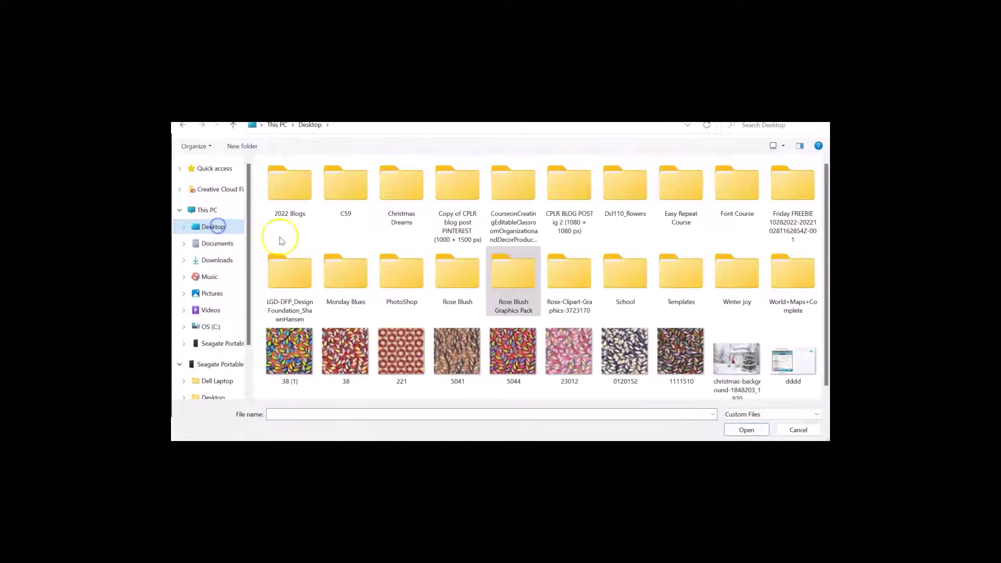
pyautogui.doubleClick(726, 371)
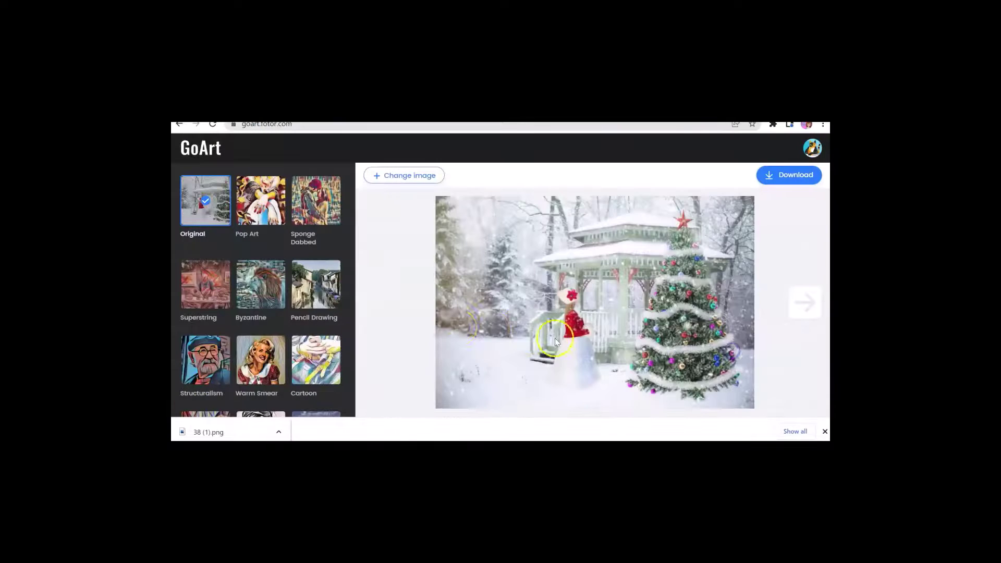
# Apply the Cartoon style to the Christmas scene and compare it with the original image.
pyautogui.click(327, 352)
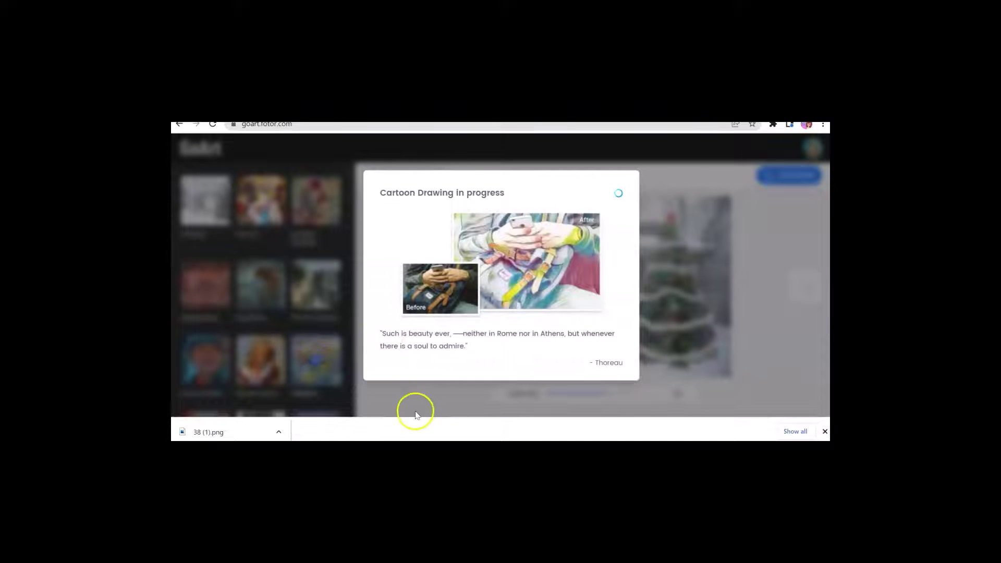
pyautogui.click(824, 432)
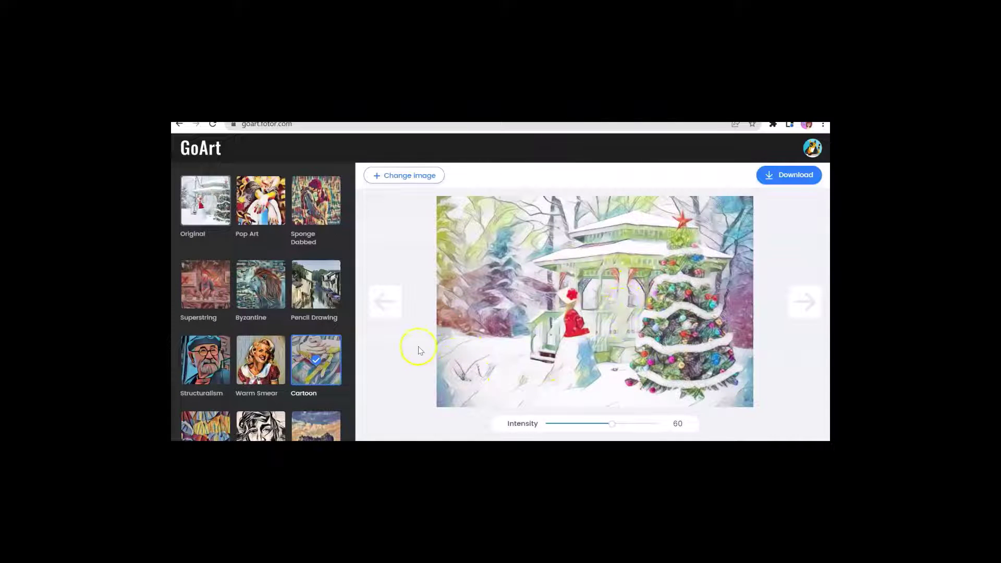
pyautogui.click(204, 207)
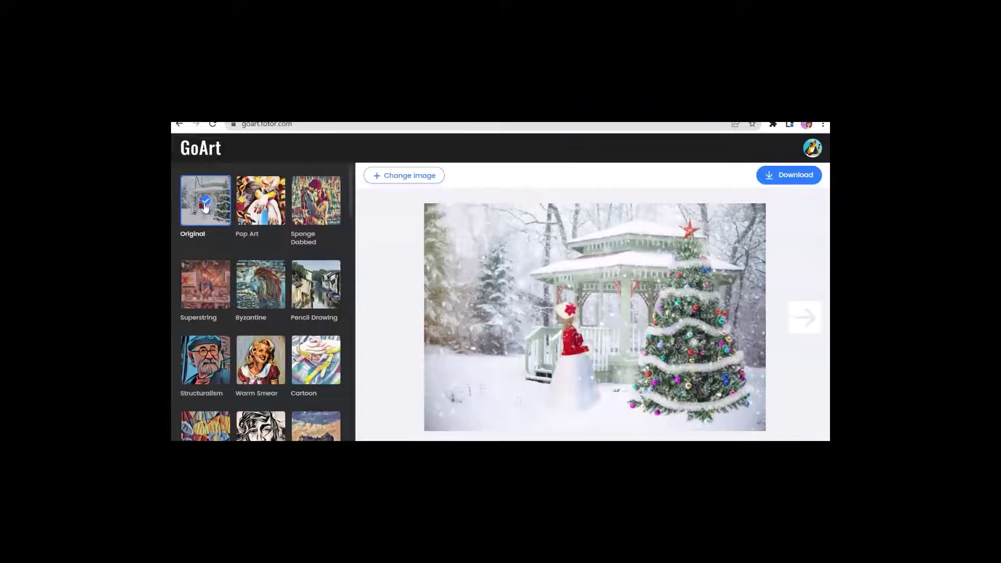
pyautogui.click(316, 359)
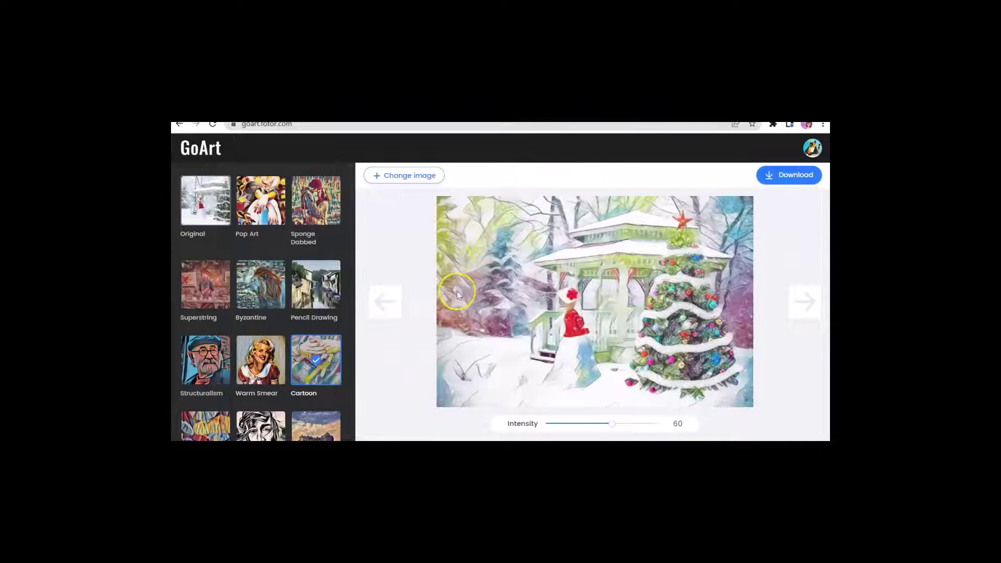
# Try the Rich Colored style on the Christmas scene.
pyautogui.scroll(-4, 268, 359)
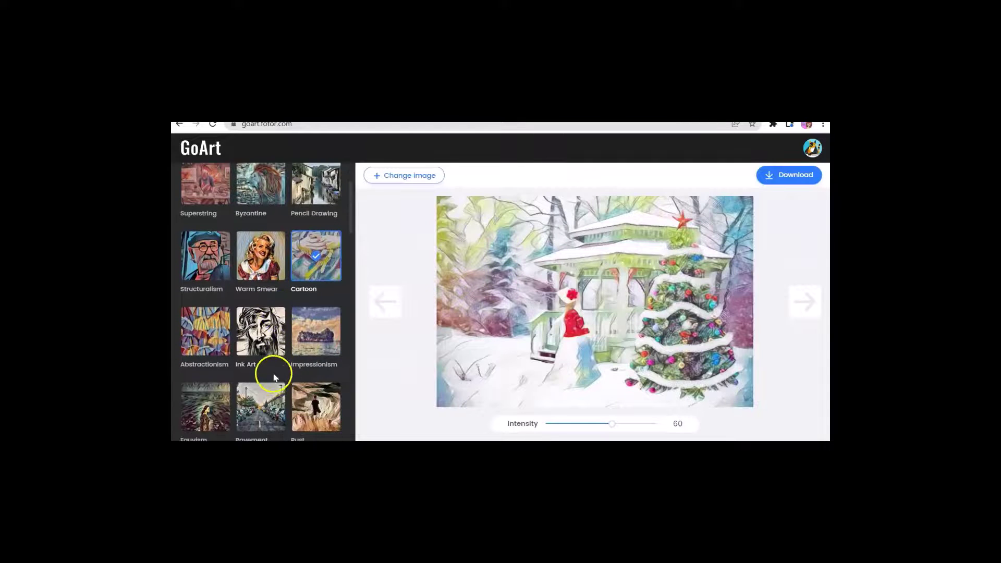
pyautogui.scroll(-4, 280, 373)
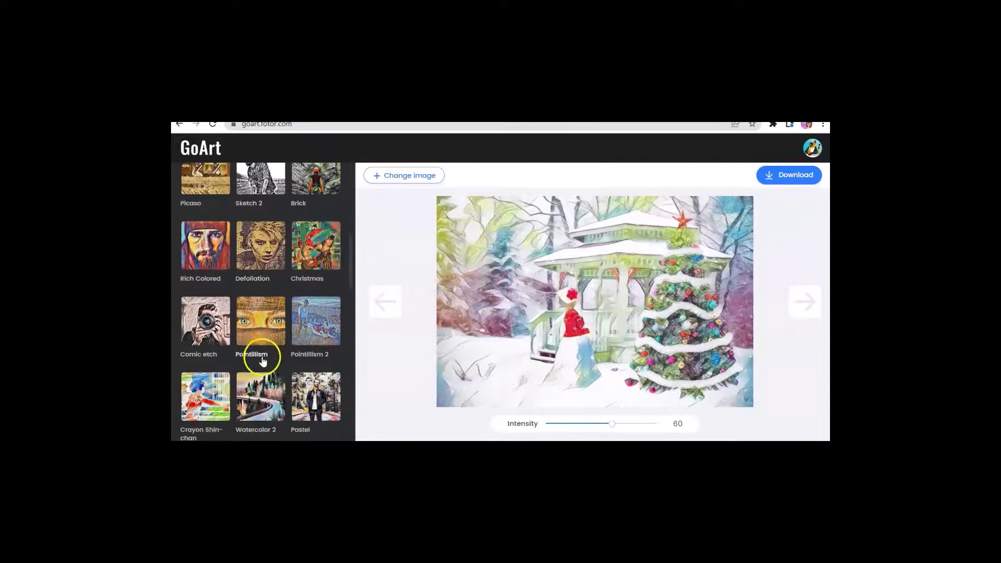
pyautogui.scroll(1, 256, 351)
pyautogui.click(202, 304)
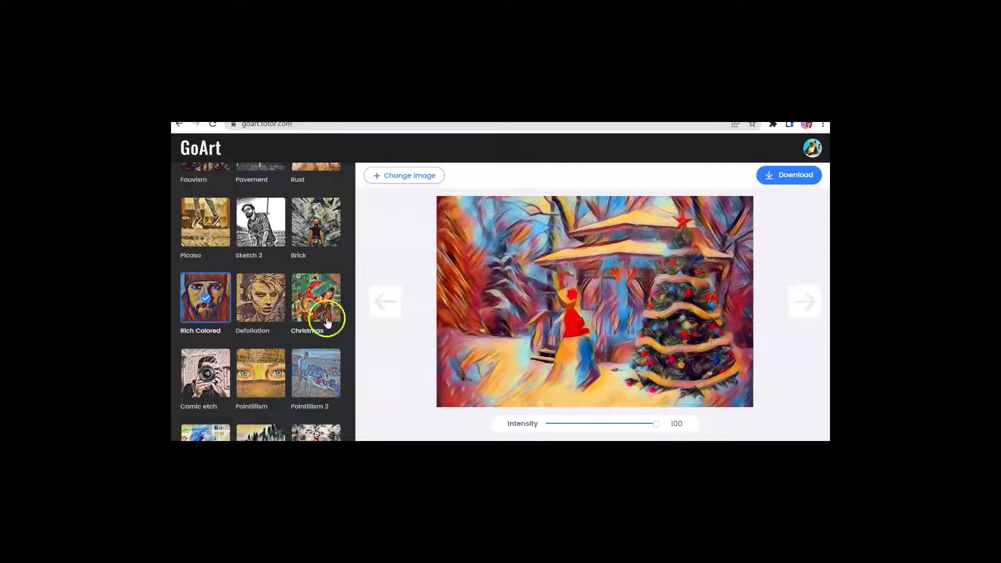
# Try the Color Life style on the Christmas scene.
pyautogui.scroll(-3, 282, 357)
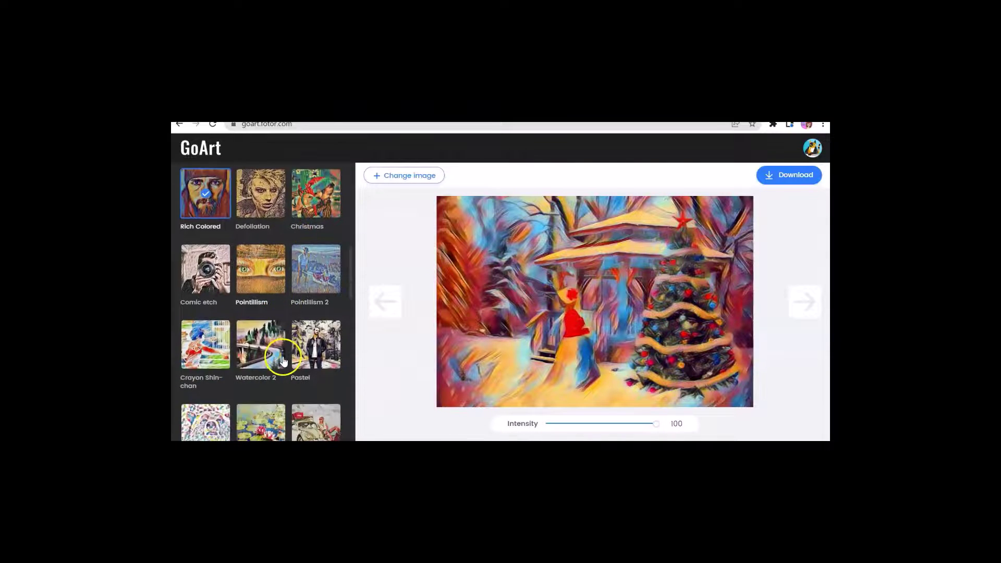
pyautogui.scroll(-1, 283, 362)
pyautogui.click(196, 327)
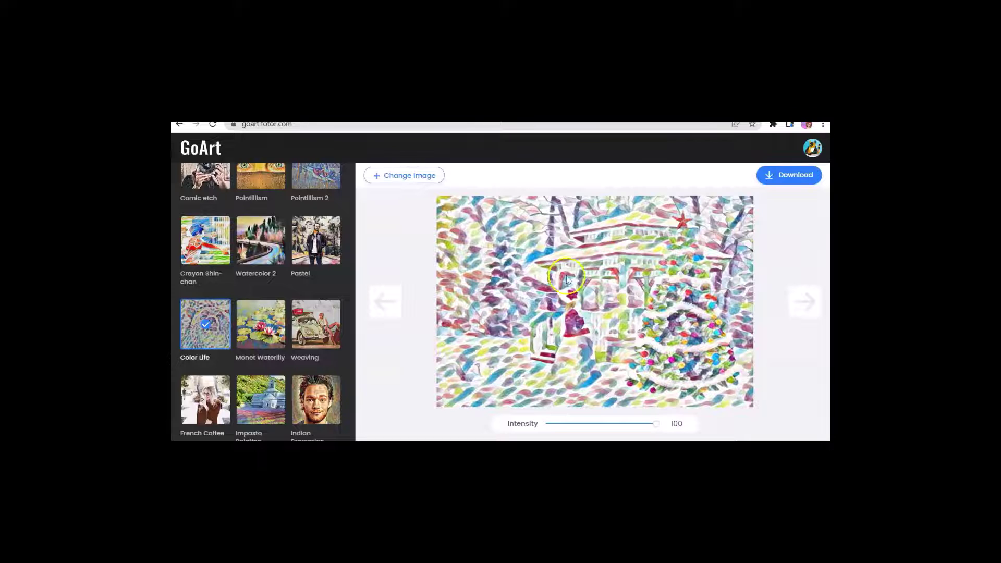
# Apply the Ukiyoe style to the Christmas scene.
pyautogui.scroll(-5, 315, 339)
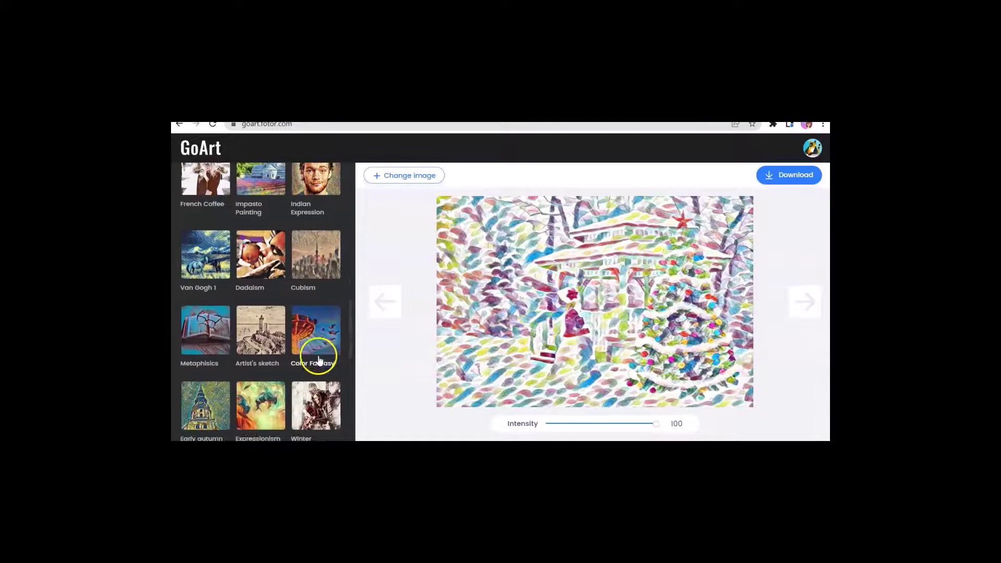
pyautogui.scroll(-7, 319, 360)
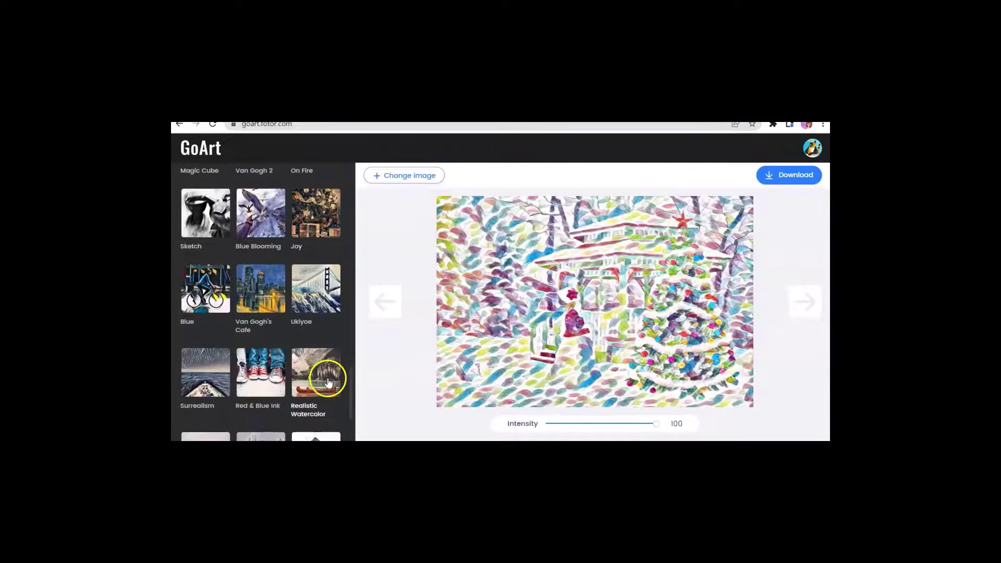
pyautogui.scroll(-1, 326, 381)
pyautogui.scroll(2, 324, 365)
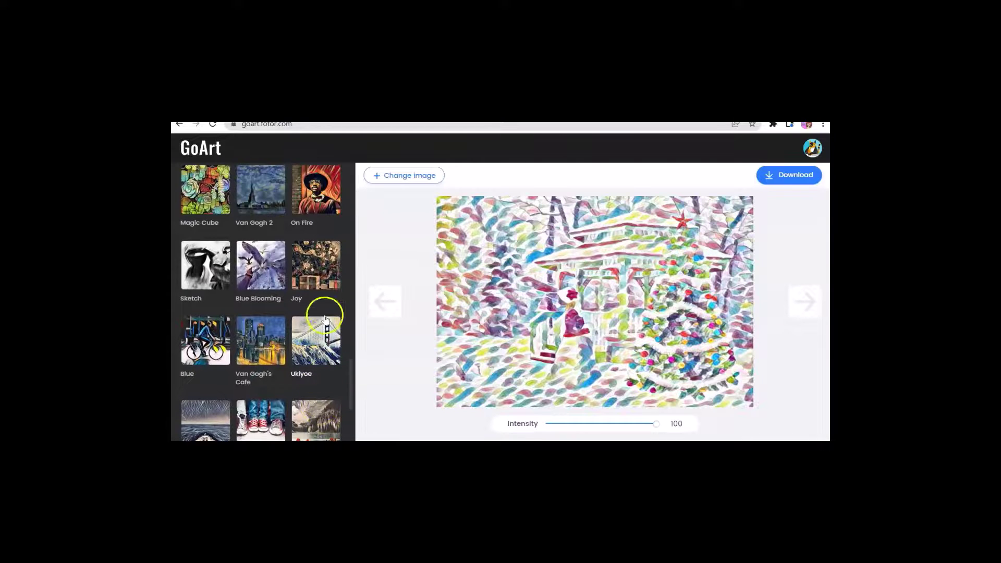
pyautogui.click(315, 341)
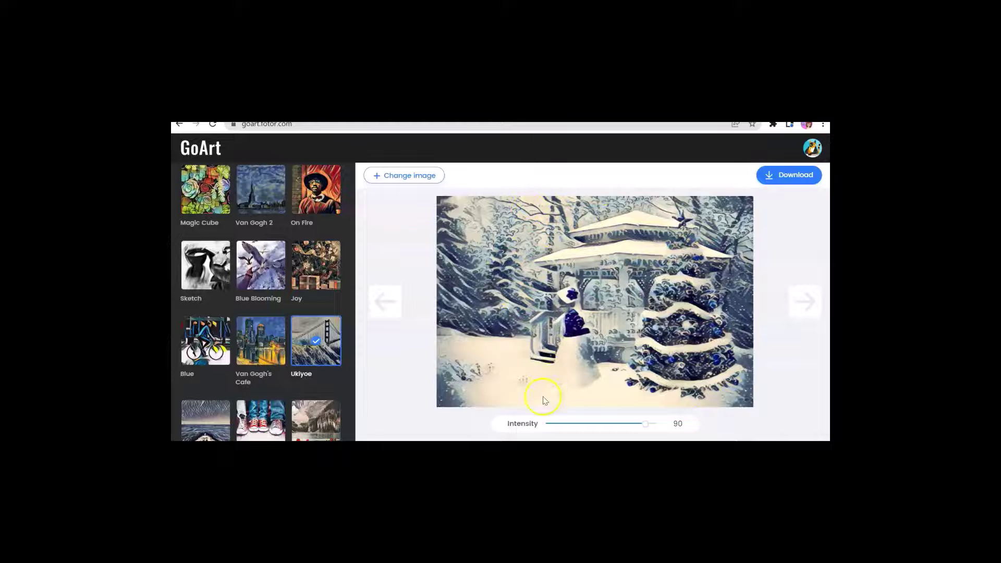
# Check the download options offered for the Ukiyoe version of the Christmas scene without downloading it.
pyautogui.click(788, 176)
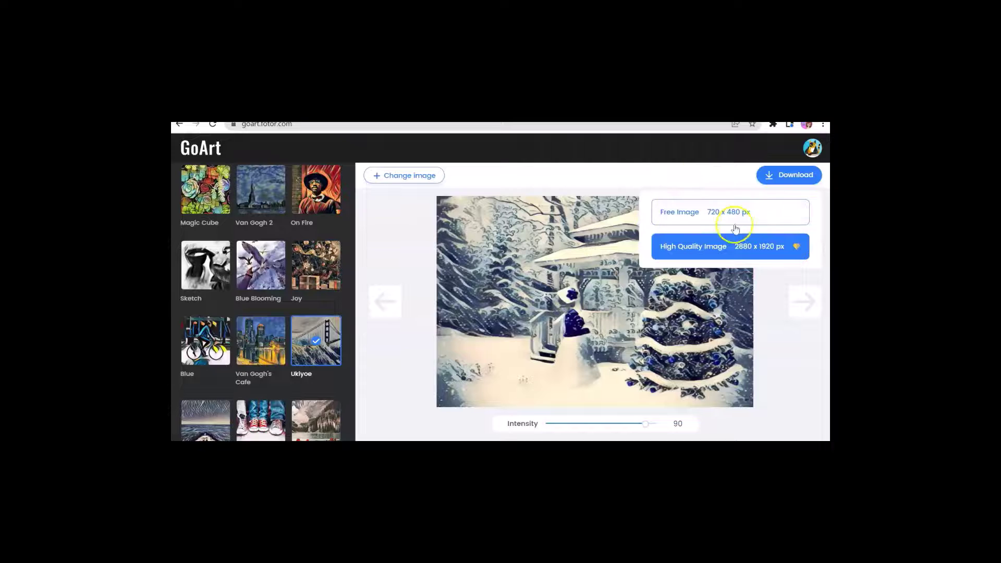
pyautogui.click(789, 177)
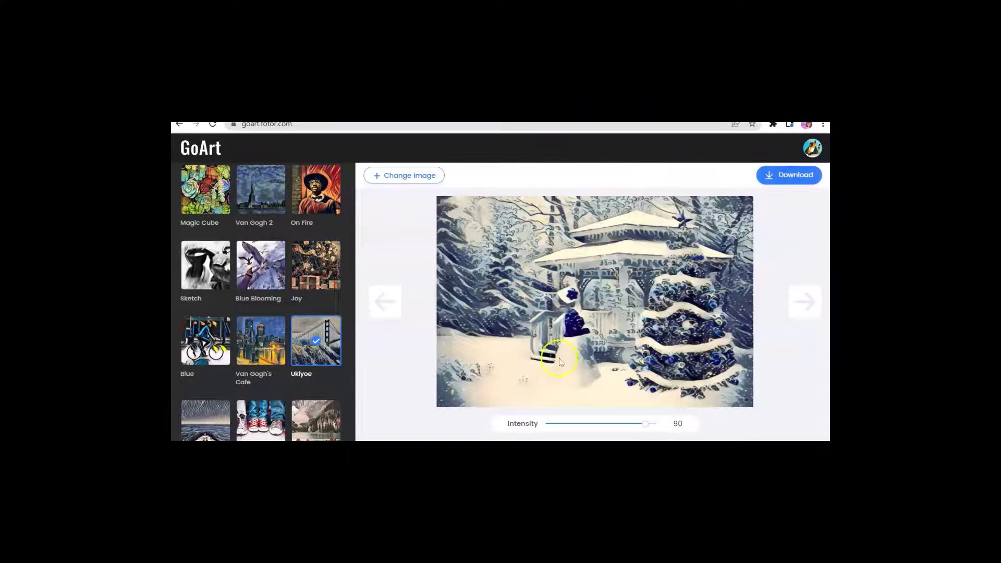
# Look through the remaining styles and try the Monet Waterlily style on the Christmas scene.
pyautogui.scroll(-4, 284, 369)
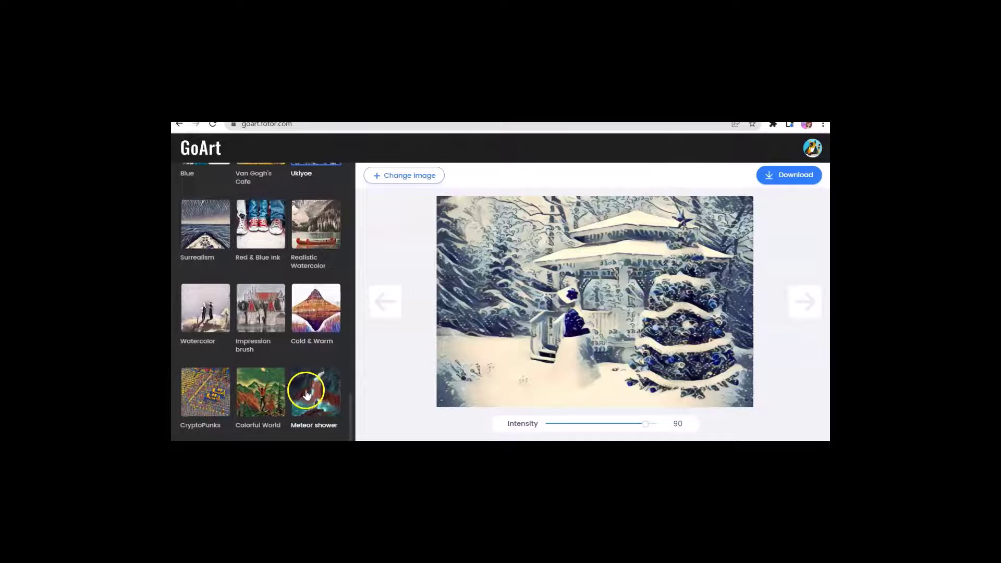
pyautogui.scroll(1, 326, 383)
pyautogui.scroll(1, 326, 383)
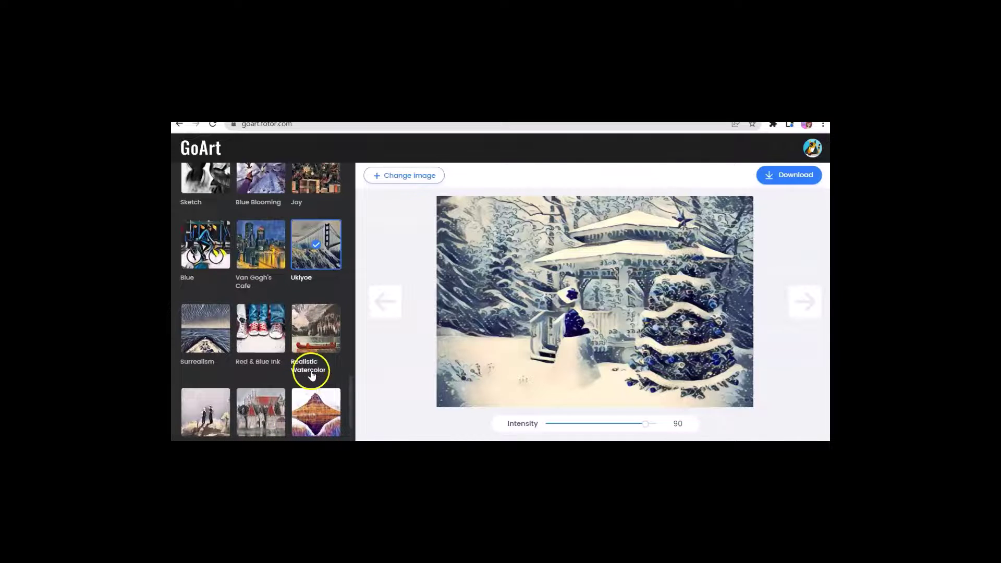
pyautogui.scroll(1, 309, 365)
pyautogui.scroll(2, 305, 337)
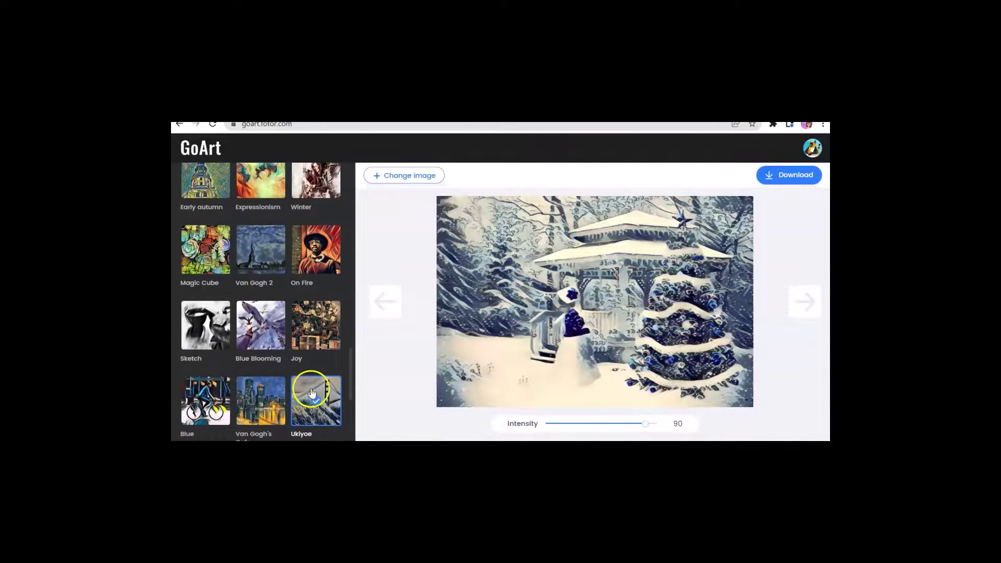
pyautogui.scroll(2, 307, 365)
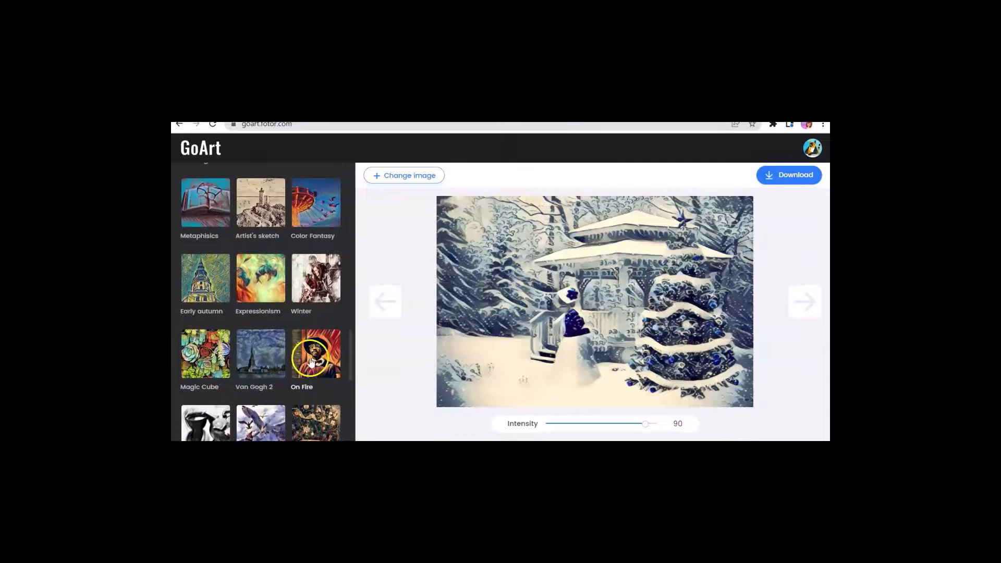
pyautogui.scroll(2, 251, 340)
pyautogui.scroll(2, 253, 365)
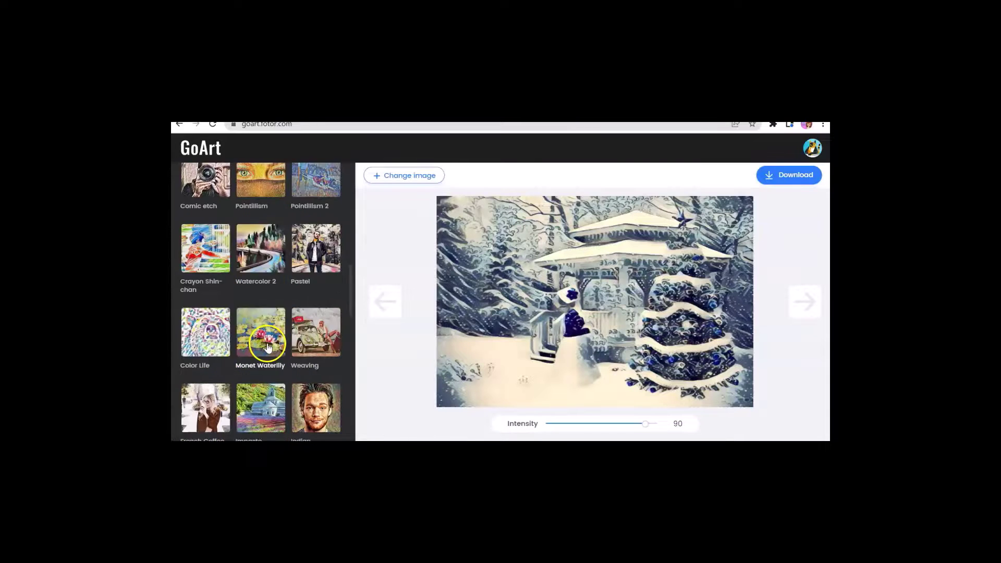
pyautogui.click(260, 334)
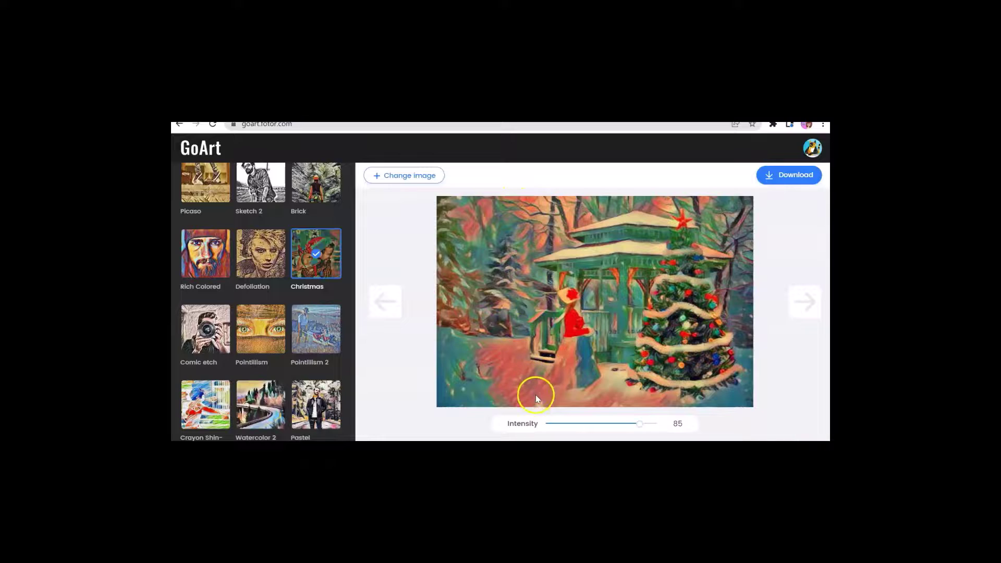
# Set the intensity of the Christmas style on the scene to 67.
pyautogui.moveTo(640, 423)
pyautogui.mouseDown()
pyautogui.moveTo(658, 425)
pyautogui.moveTo(611, 425)
pyautogui.moveTo(621, 428)
pyautogui.mouseUp()
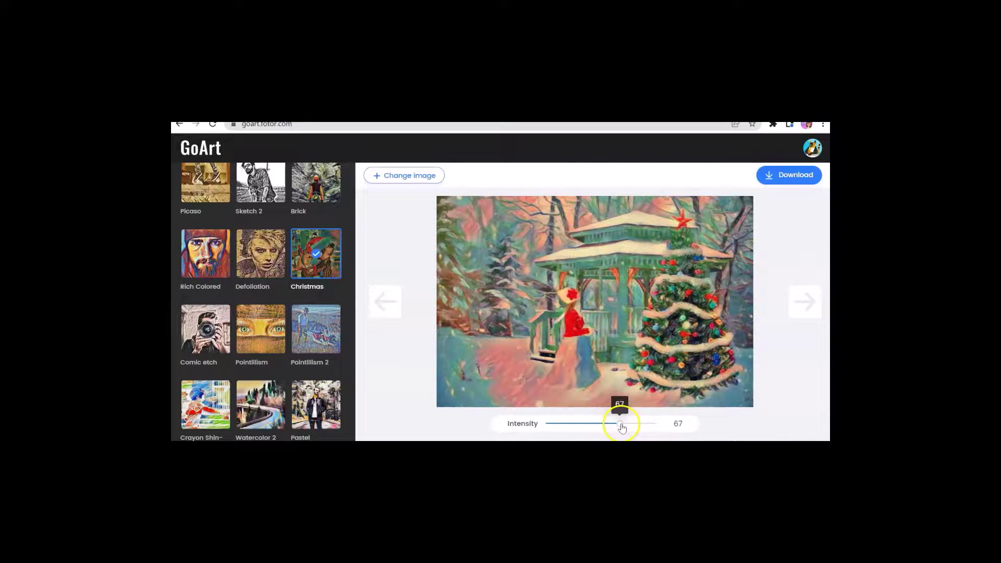